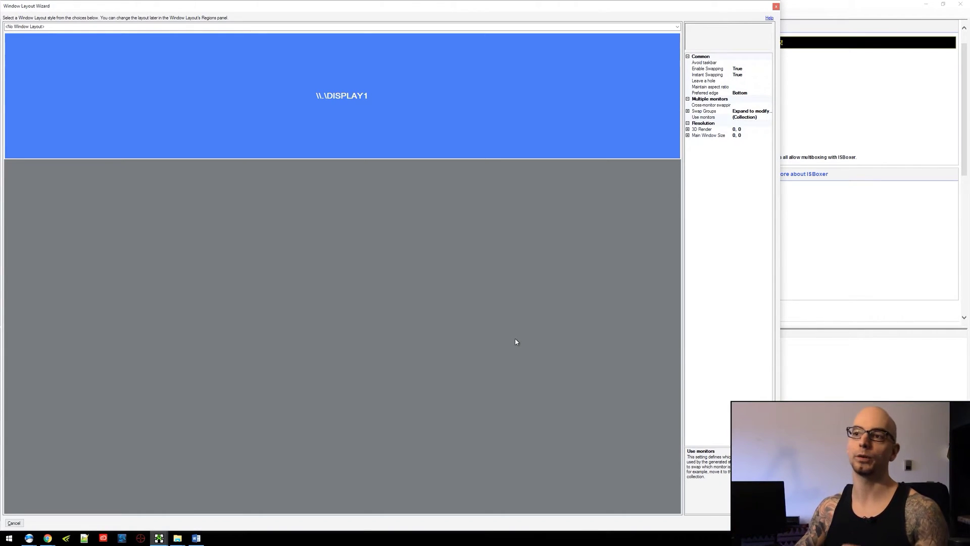
Check DISPLAY1's bounds in the monitor editor: width 7680, height 1440.
click(759, 118)
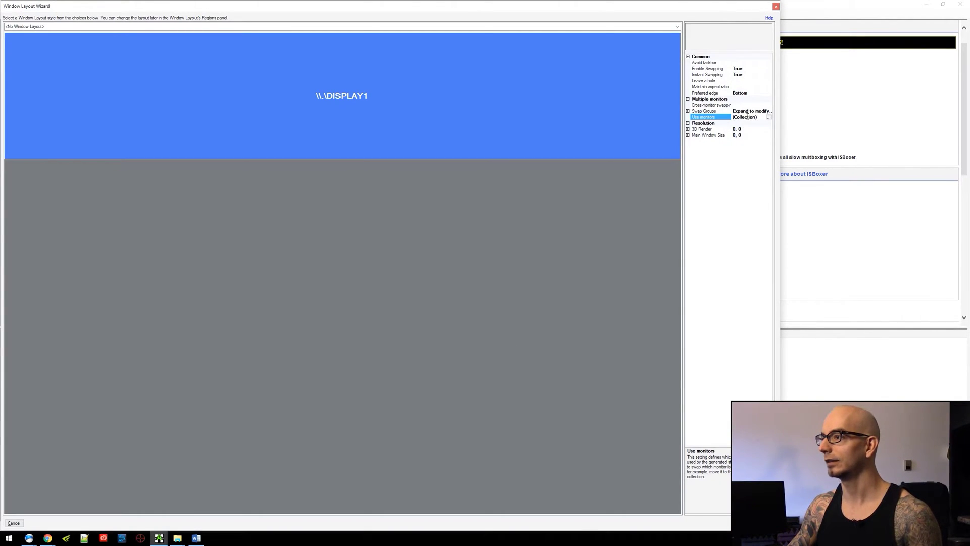
click(768, 117)
drag(465, 201, 325, 132)
drag(438, 263, 514, 331)
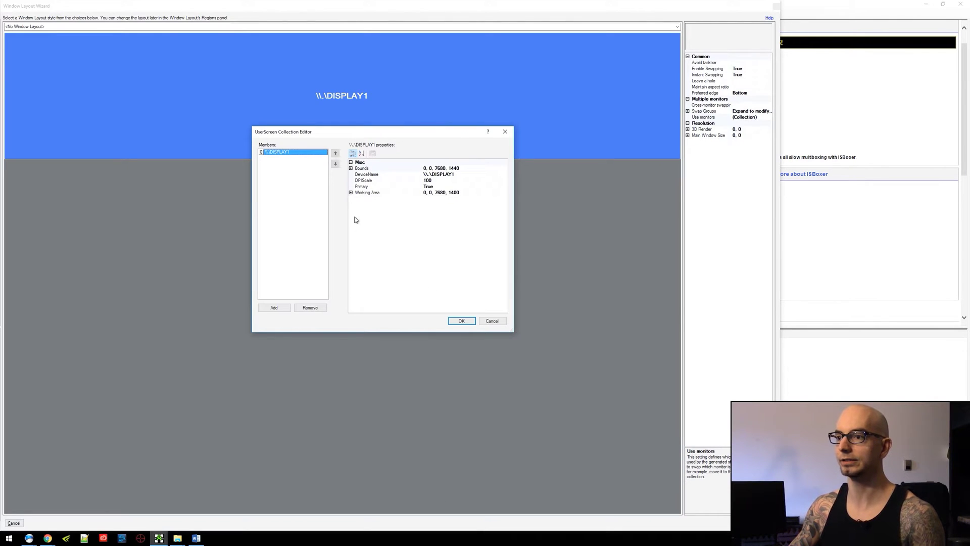
click(350, 168)
double_click(447, 170)
click(431, 187)
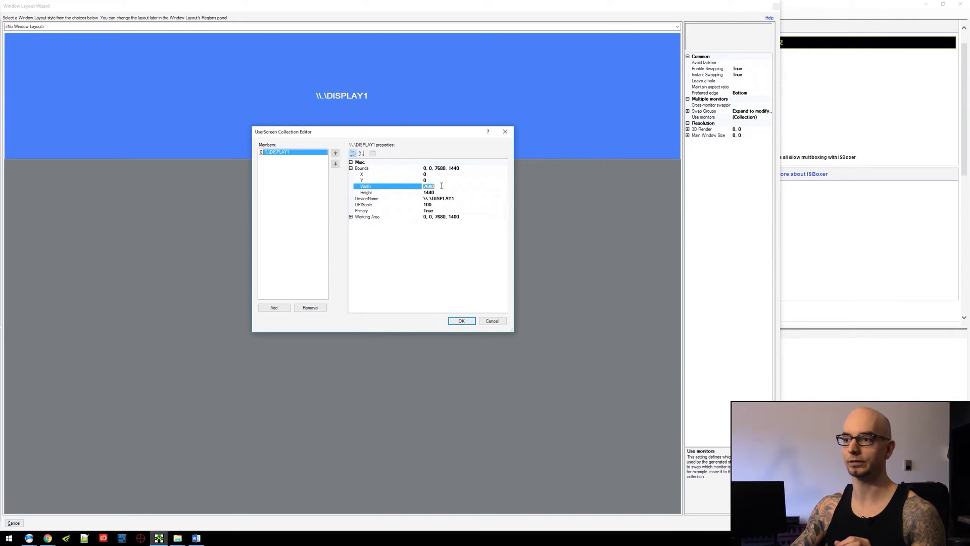
click(445, 192)
click(444, 191)
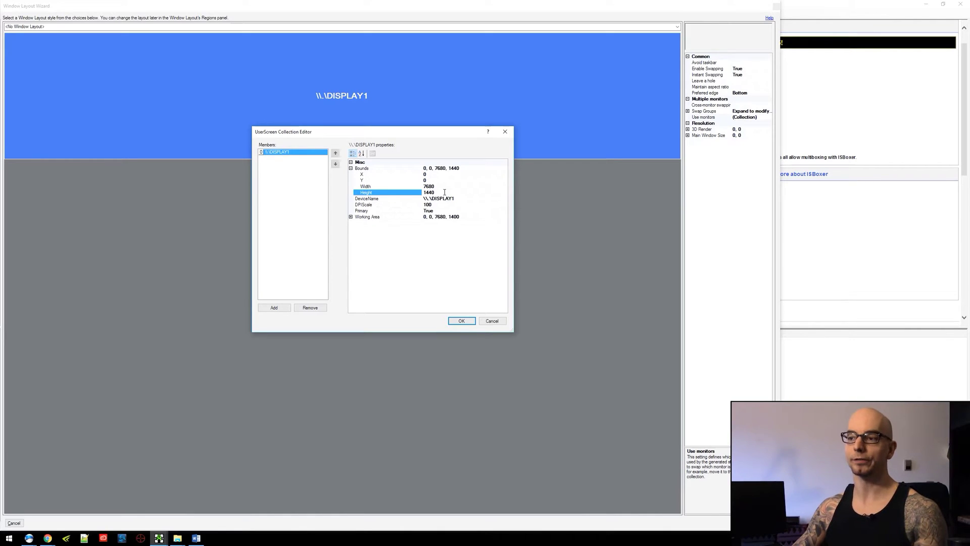
click(461, 321)
Choose the 'Single monitor corner layout on \\.\DISPLAY1 (Swapping)' window layout.
click(331, 27)
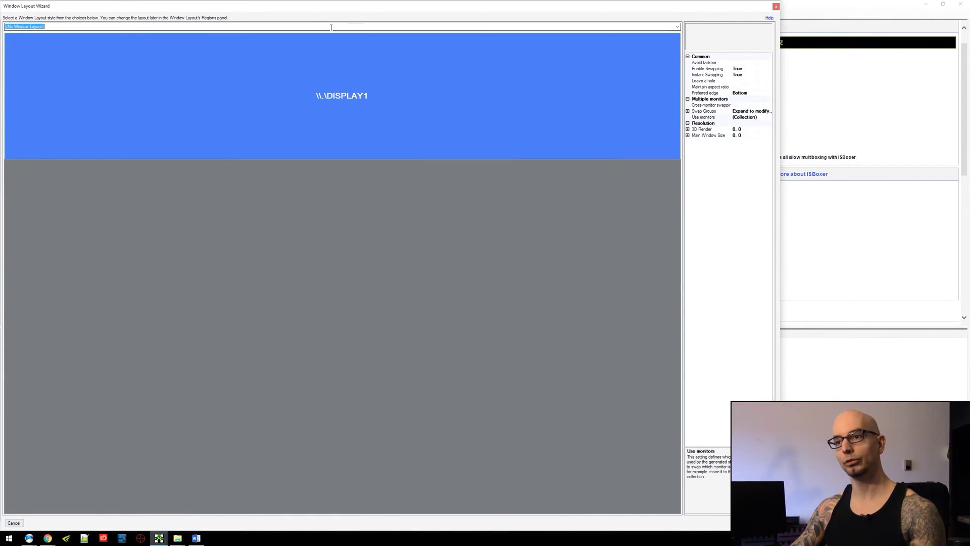
scroll(329, 27, down, 1)
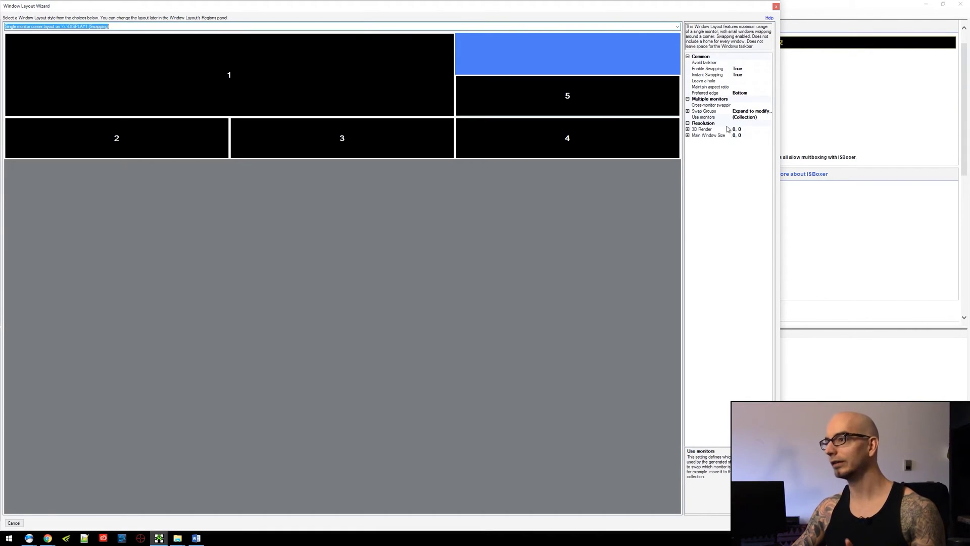
click(763, 117)
Set DISPLAY1's Working Area width to 2560 in the monitor editor.
click(769, 117)
drag(529, 208, 376, 107)
drag(423, 230, 558, 310)
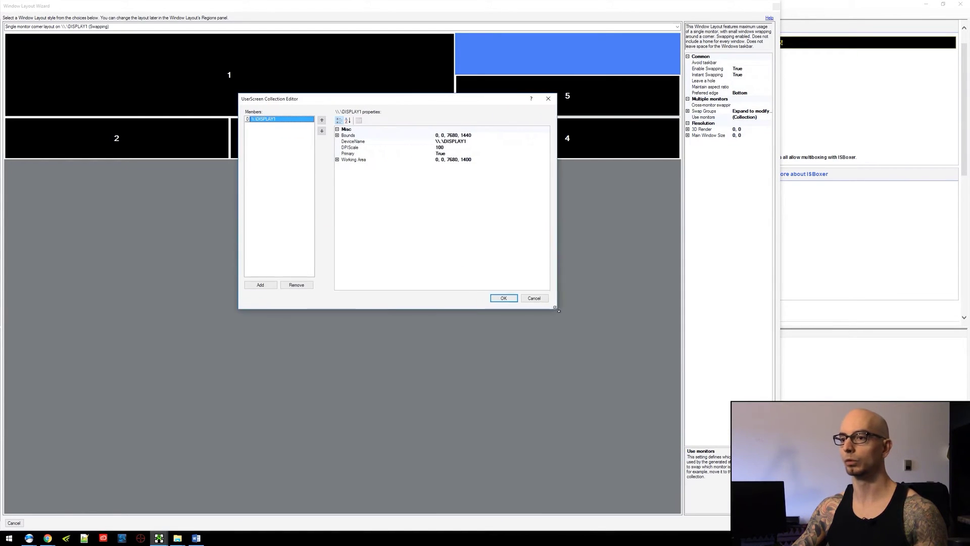
click(337, 159)
drag(460, 104, 418, 133)
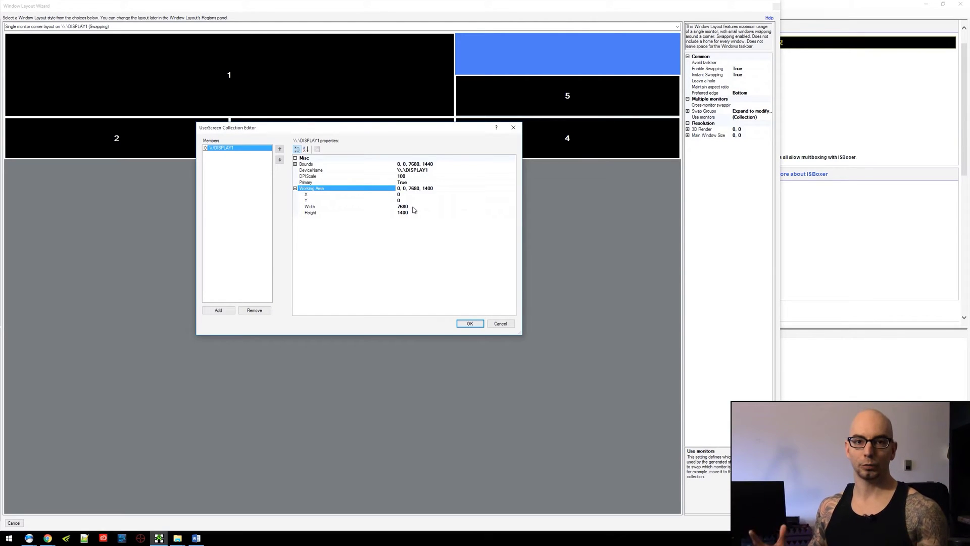
click(412, 207)
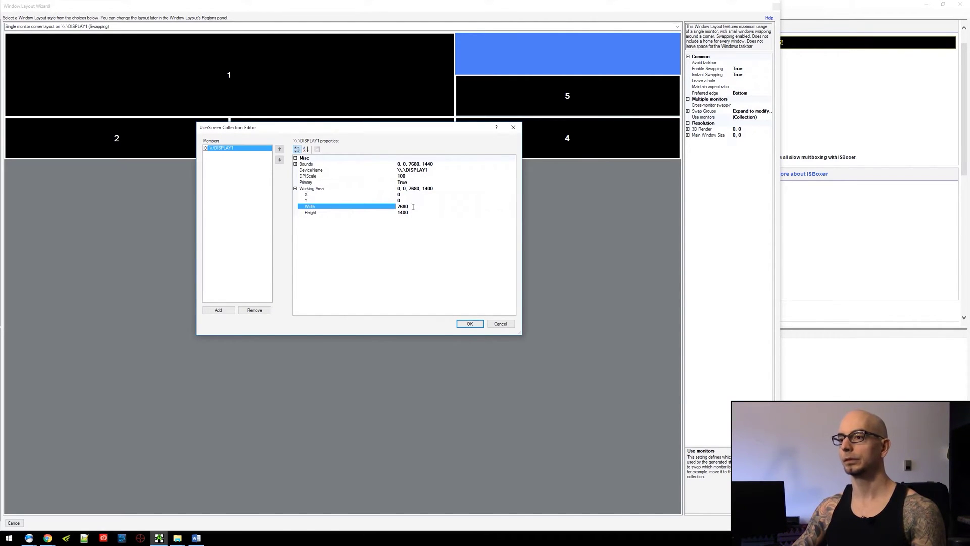
text(2560)
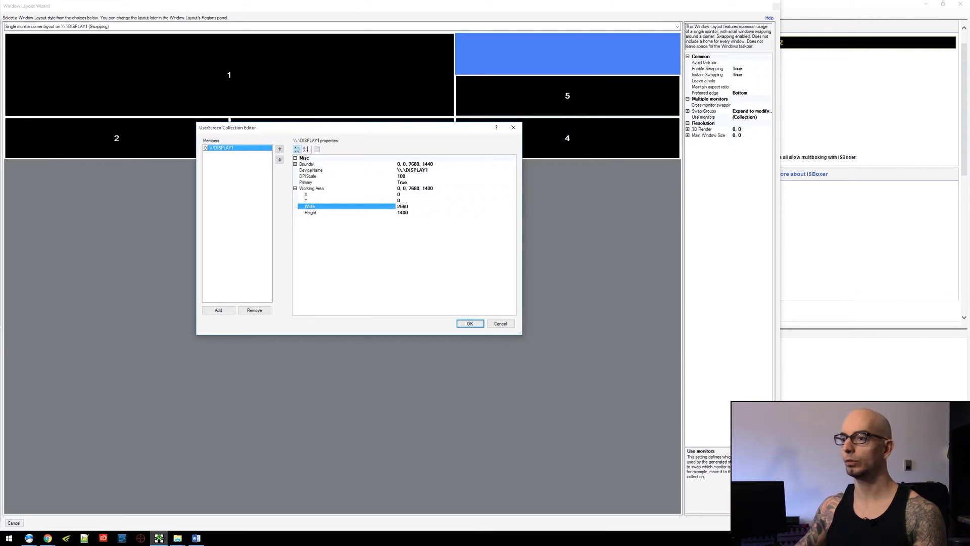
Set the Working Area height to 1440, matching the bounds height, and confirm.
click(424, 212)
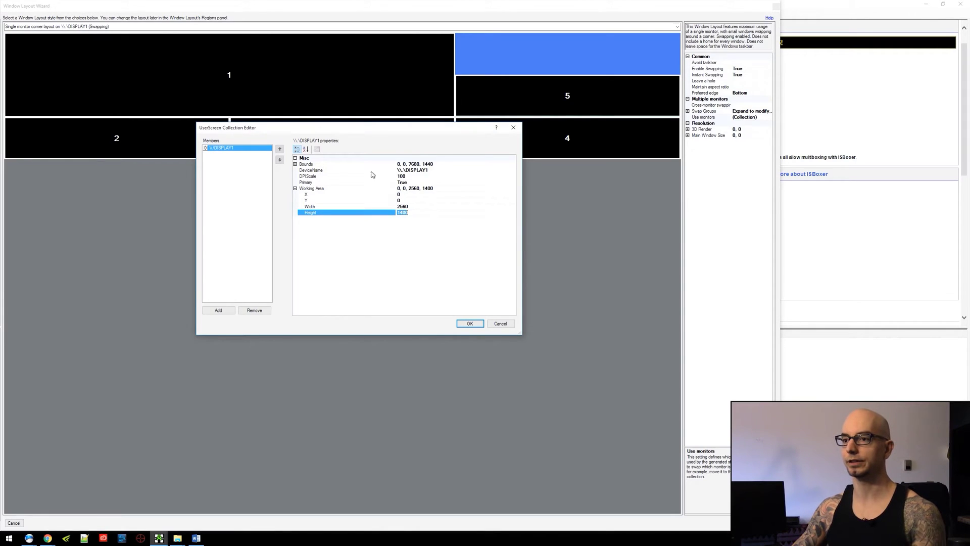
click(295, 163)
click(420, 188)
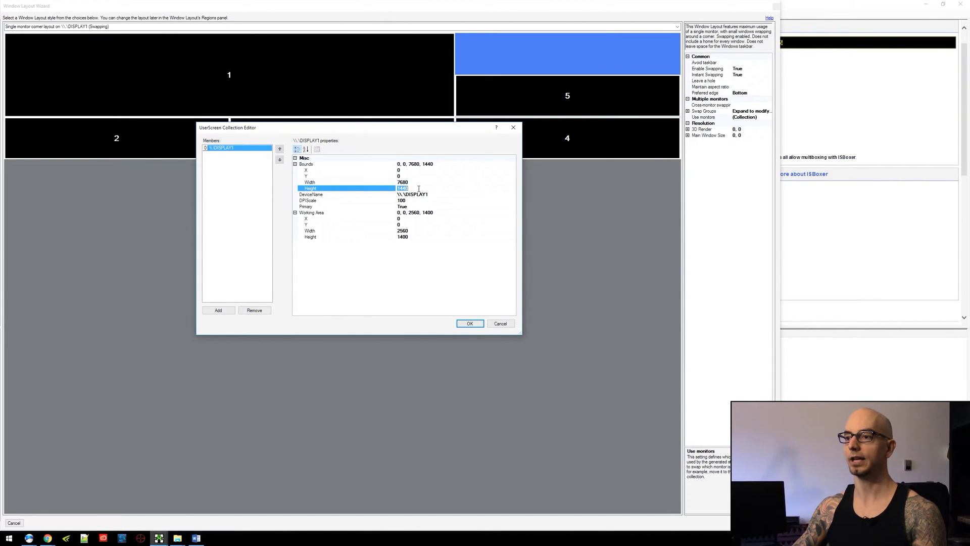
click(404, 236)
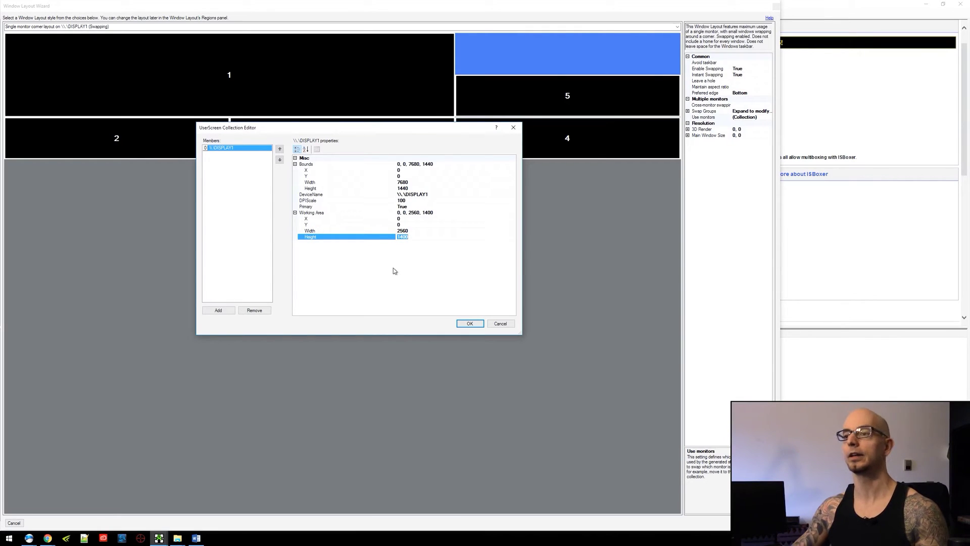
click(354, 237)
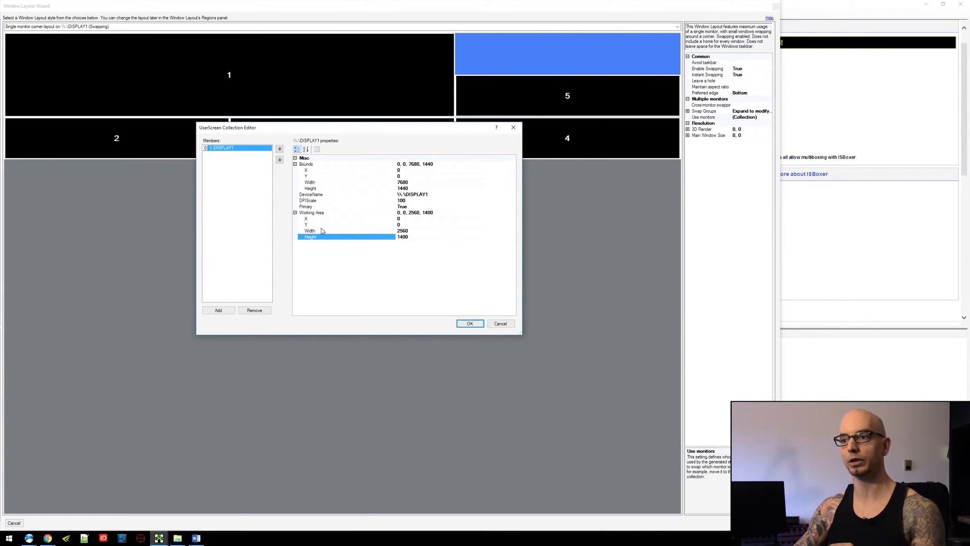
double_click(412, 237)
text(1)
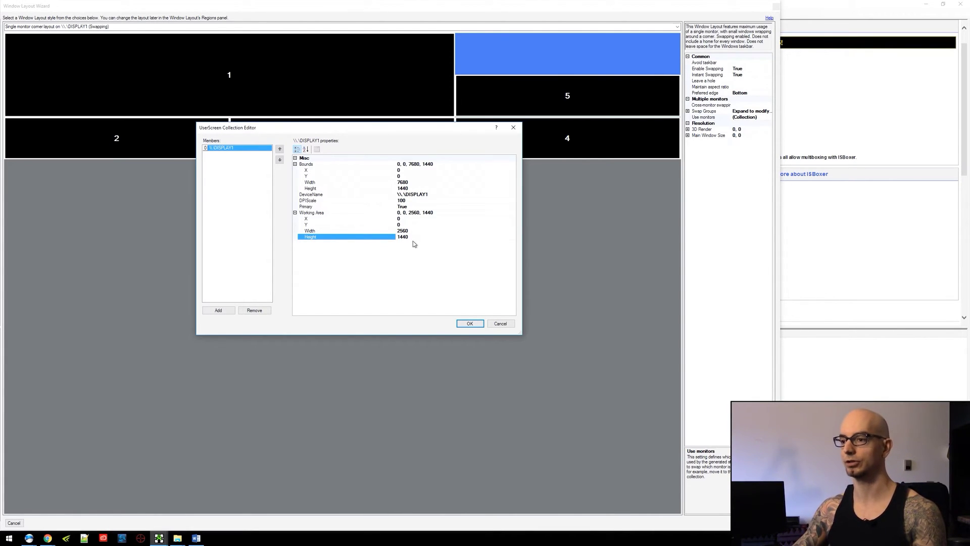
click(471, 324)
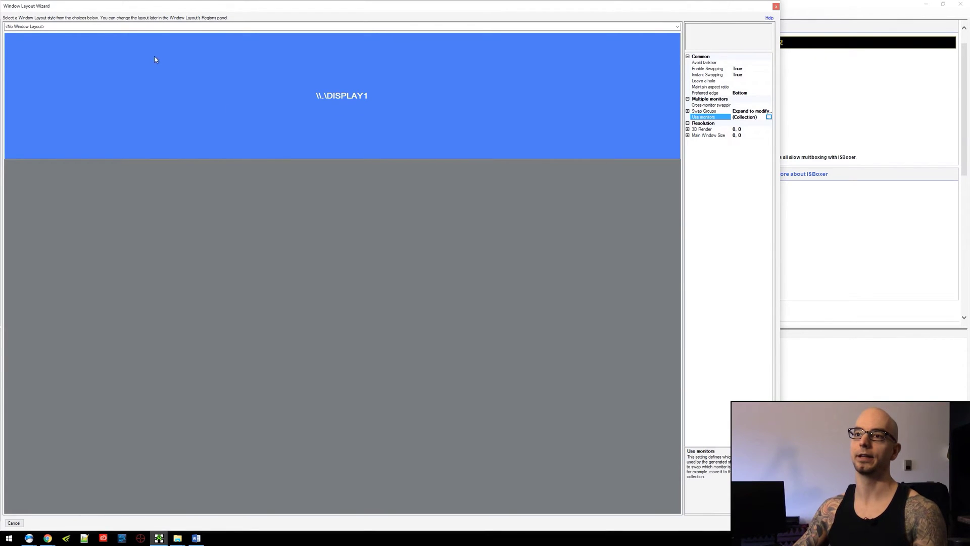
Arrow through the layouts to 'Single monitor layout on \\.\DISPLAY1 (Swapping,Avoid Taskbar)'.
key(Tab)
key(Down)
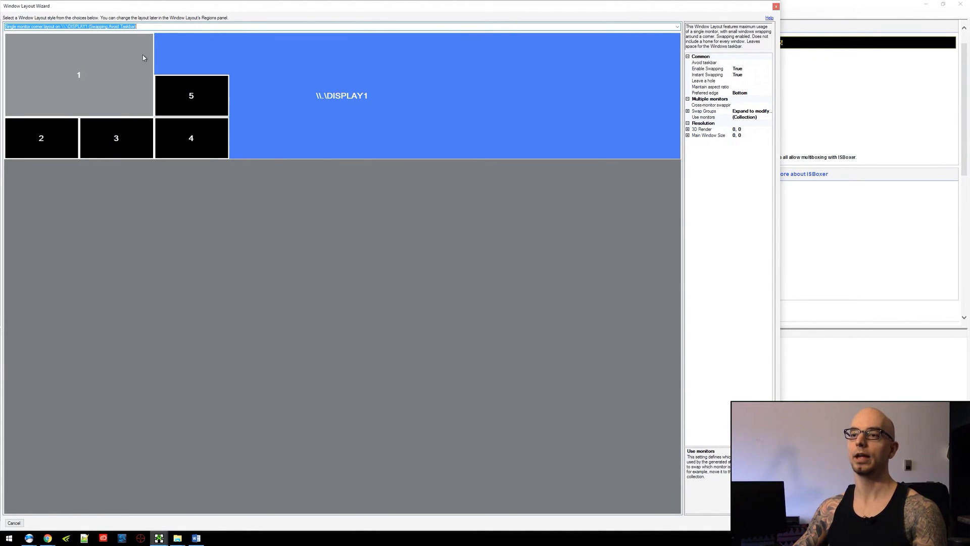
key(Down)
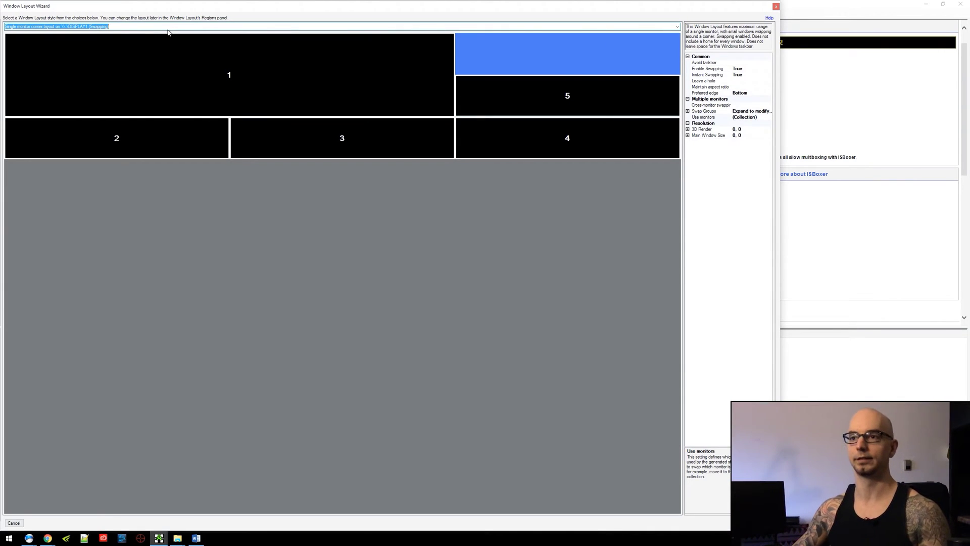
key(Up)
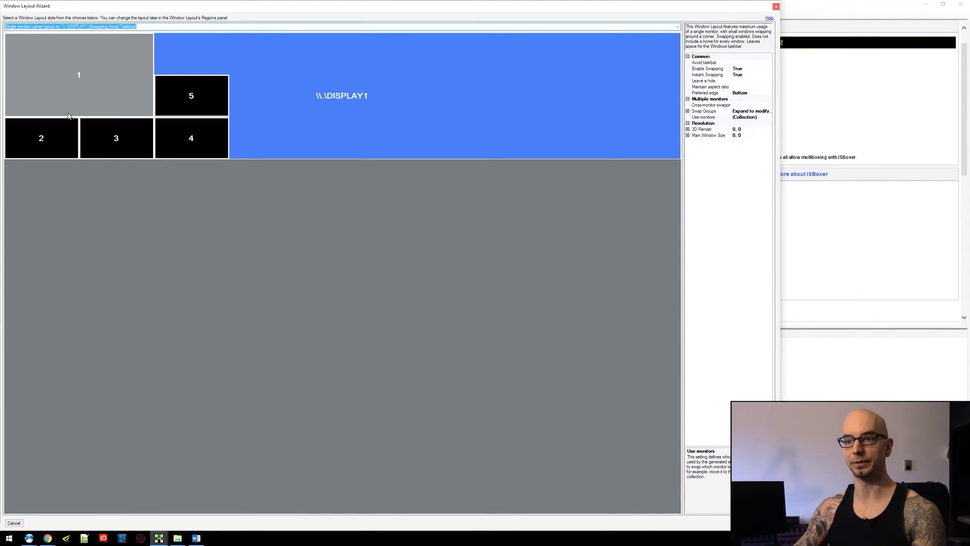
key(Down)
key(Down)
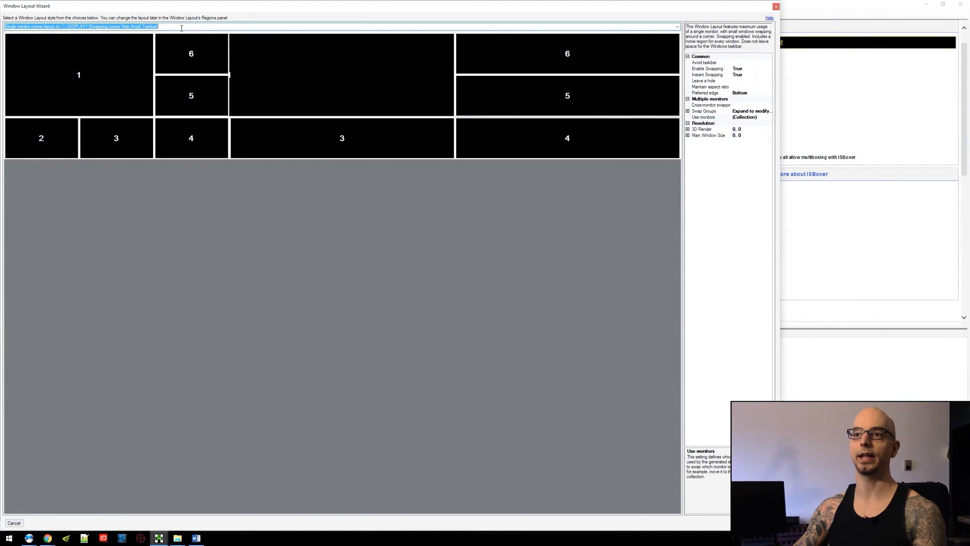
key(Down)
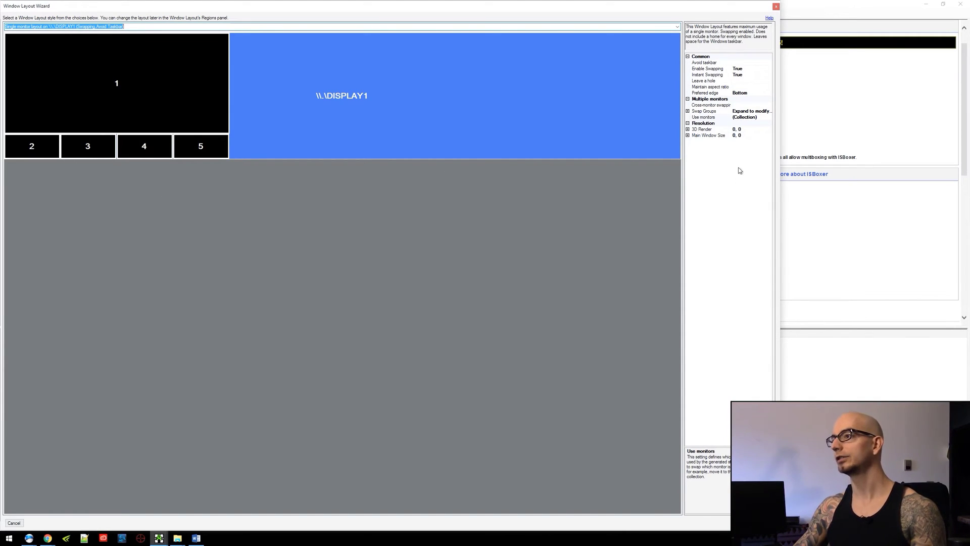
Set DISPLAY1's Working Area Y to 2560 and confirm the monitor editor.
click(771, 120)
click(769, 118)
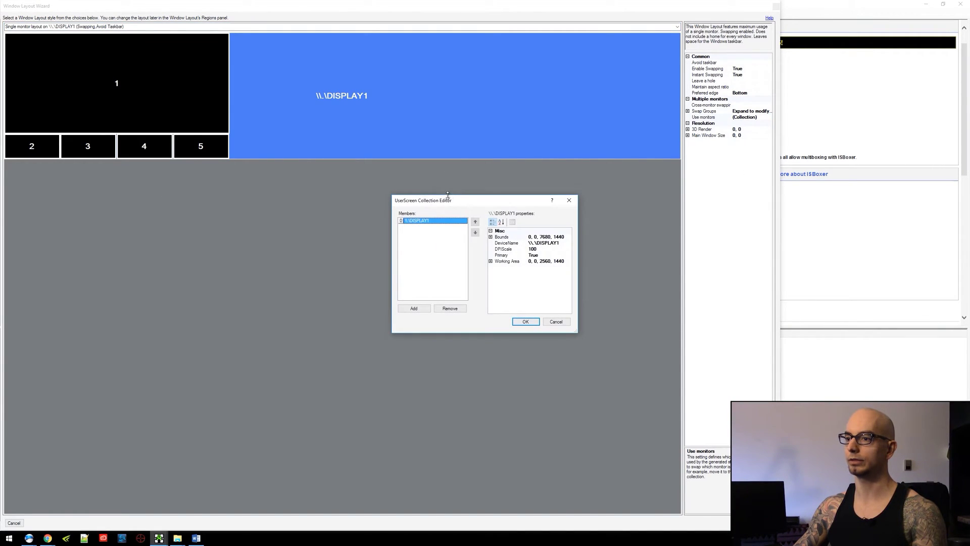
drag(455, 233, 573, 295)
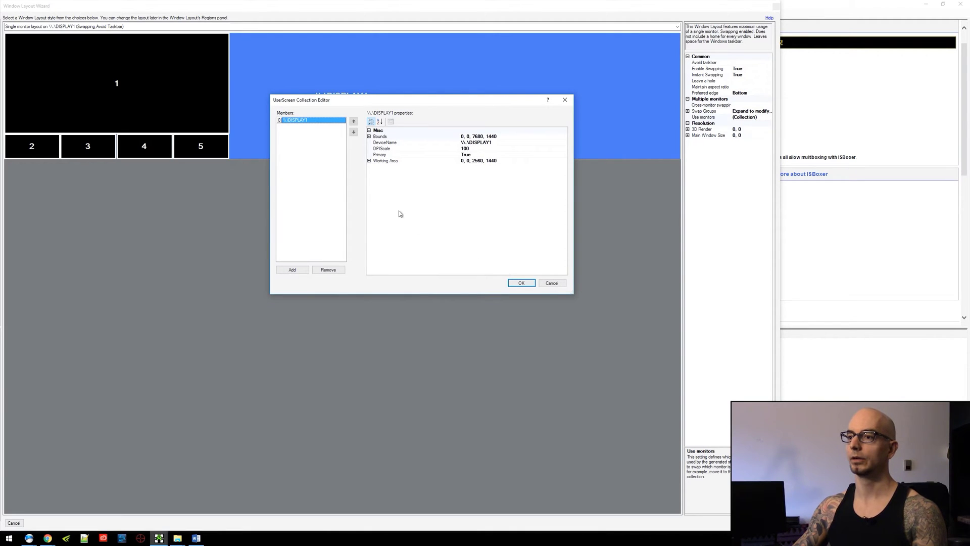
click(369, 161)
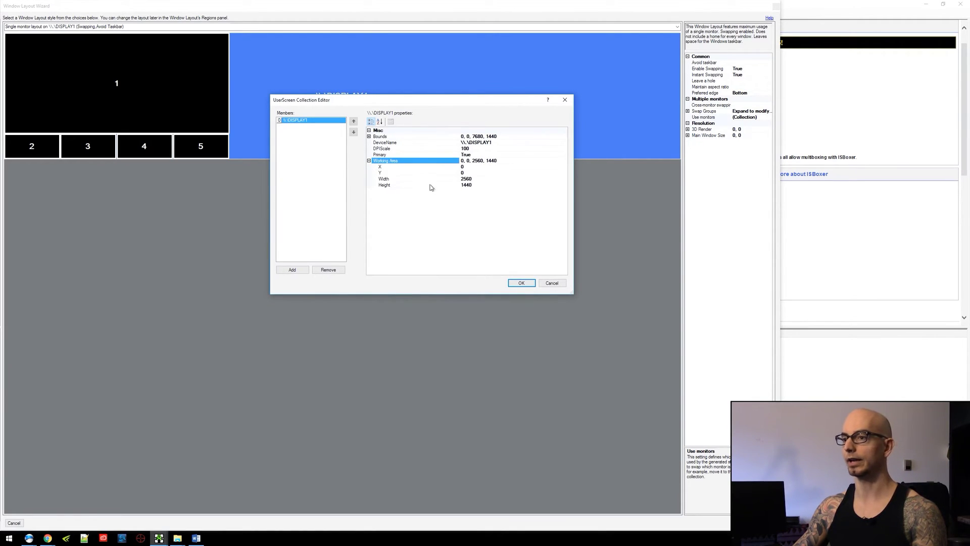
click(460, 173)
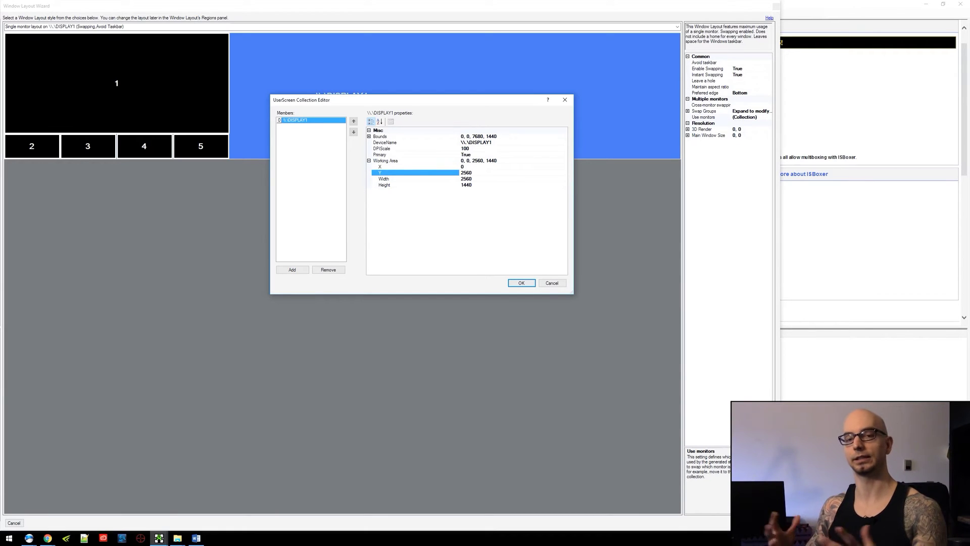
key(Return)
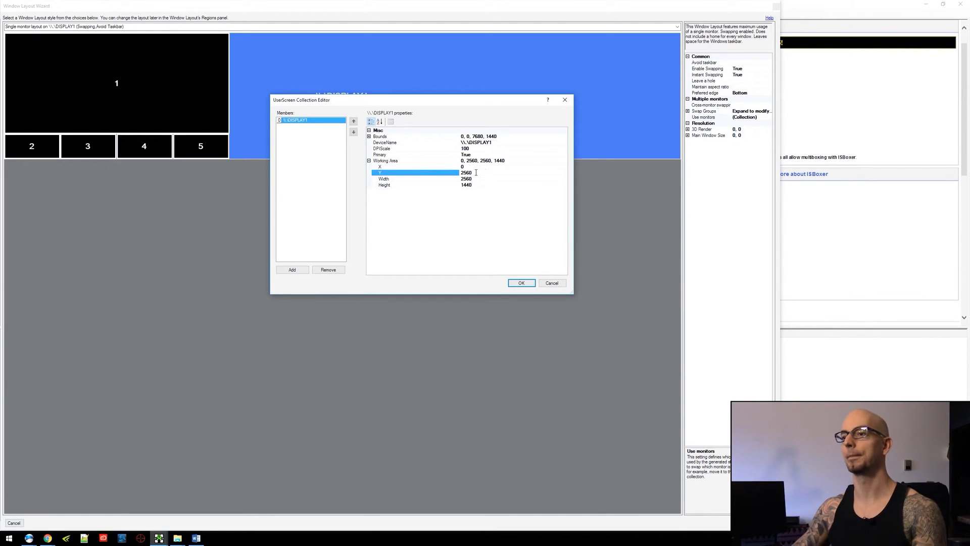
click(521, 282)
Select 'Single monitor corner layout (Swapping,Avoid Taskbar)' from the layout dropdown.
click(369, 29)
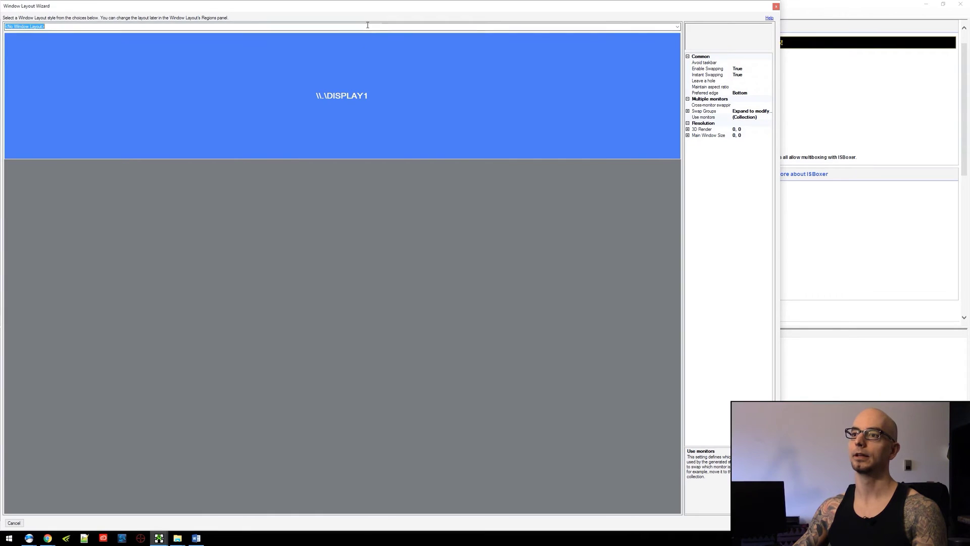
scroll(370, 31, down, 1)
scroll(371, 32, down, 1)
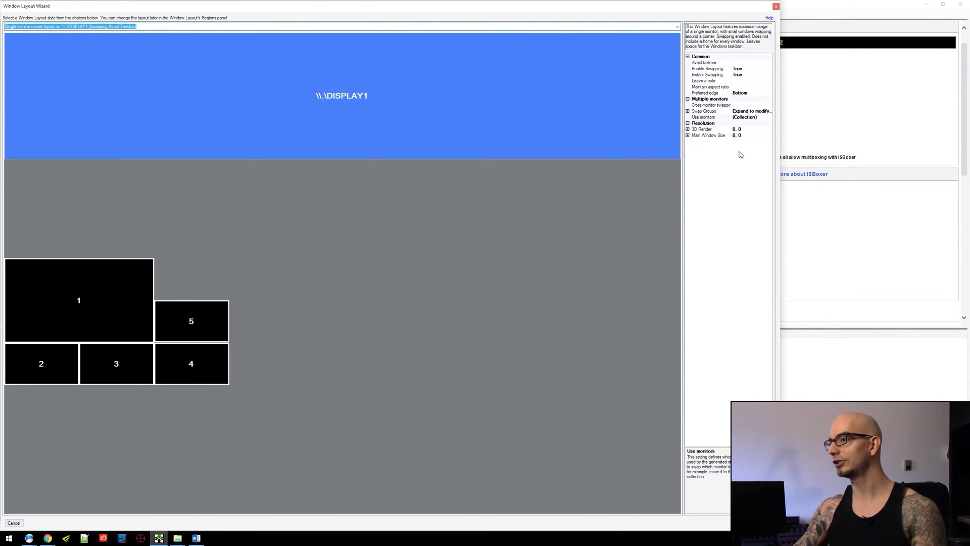
Set DISPLAY1's Working Area Y to 0 and X to 2560, then confirm.
click(746, 117)
click(776, 118)
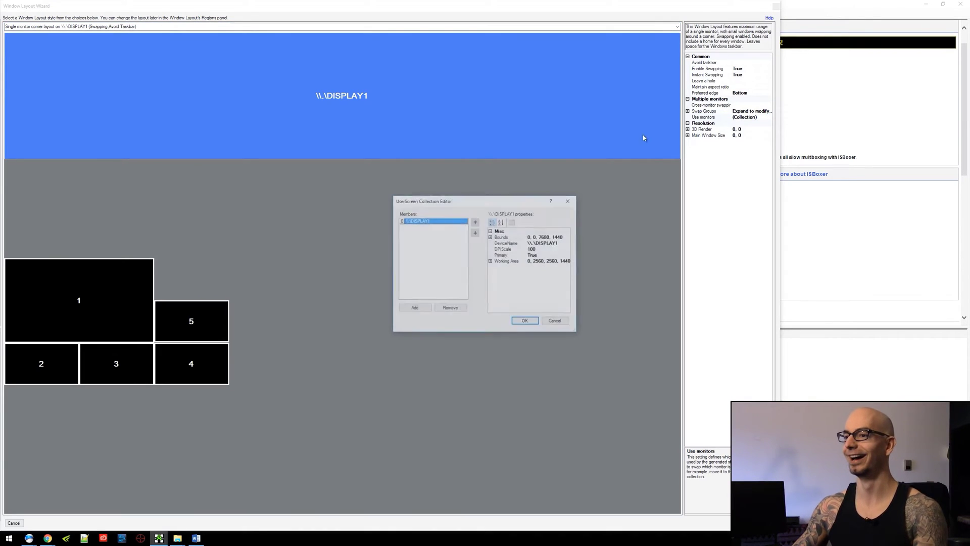
click(491, 262)
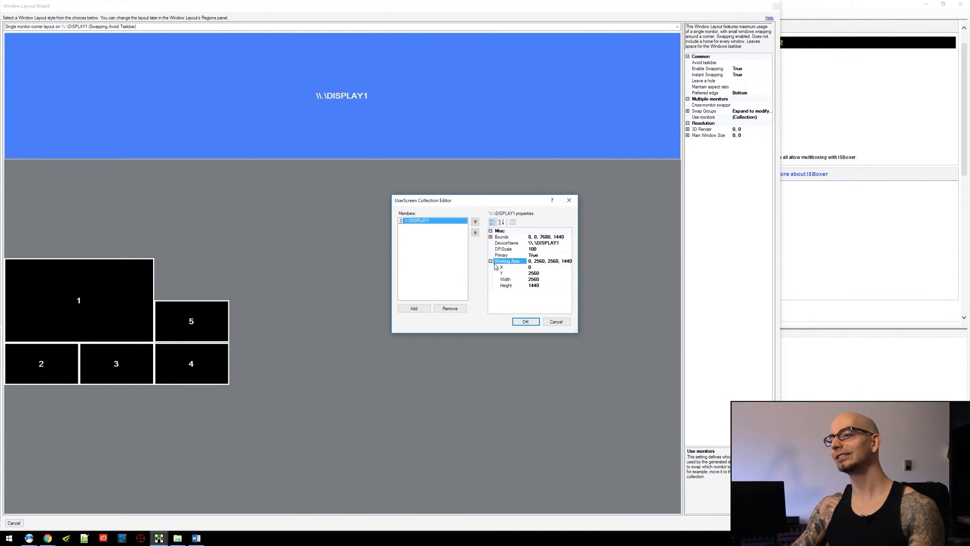
click(538, 272)
text(0)
key(Return)
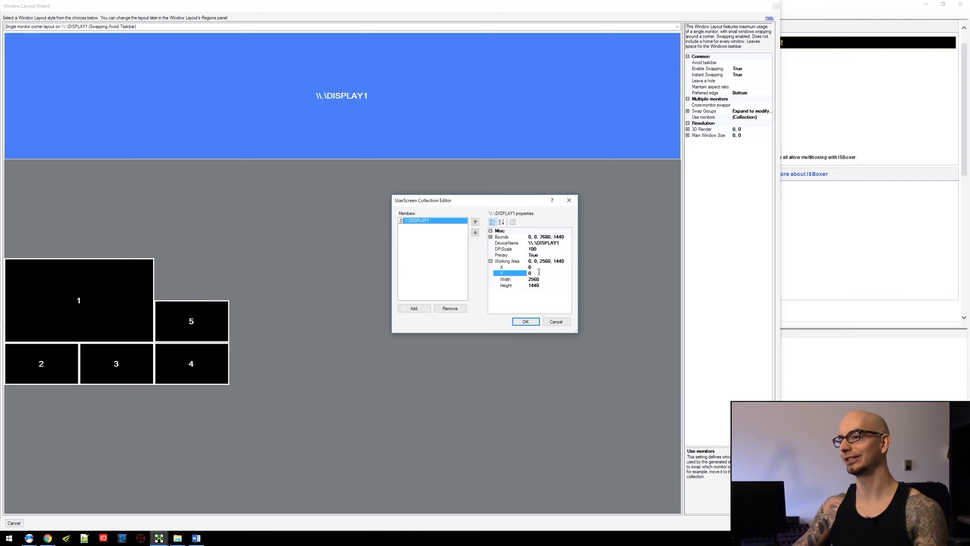
click(533, 267)
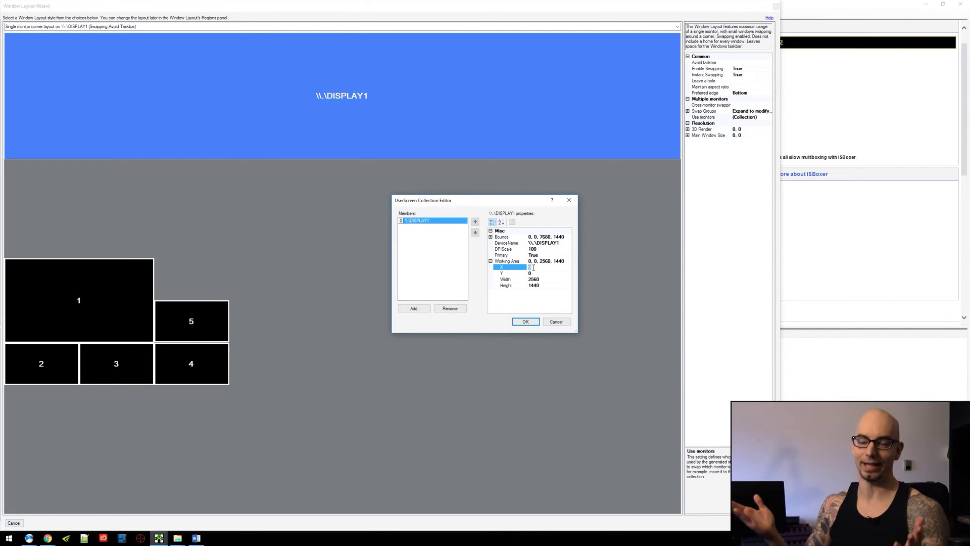
key(Return)
click(525, 321)
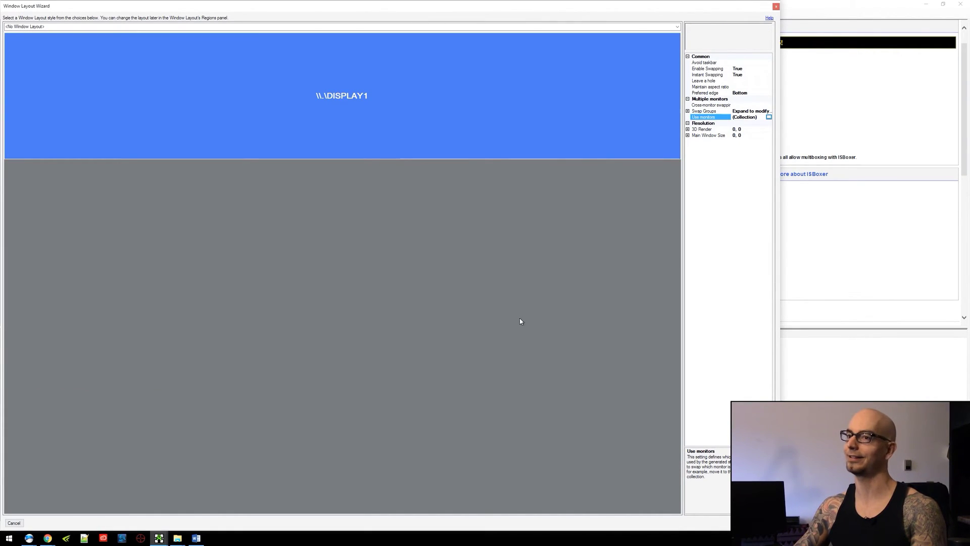
Apply 'Single monitor corner layout (Swapping,Leave Hole,Avoid Taskbar)' and reopen the monitor settings.
scroll(200, 27, down, 1)
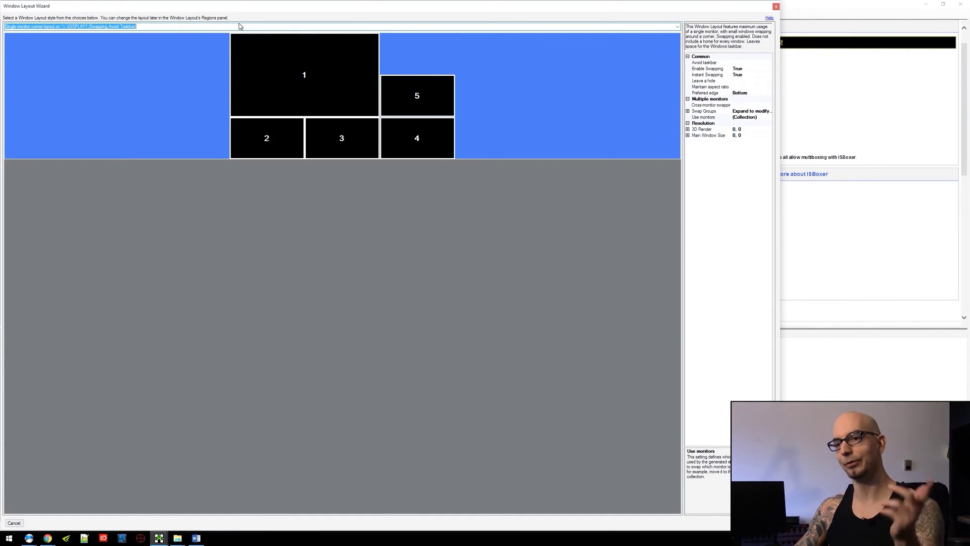
scroll(239, 26, down, 2)
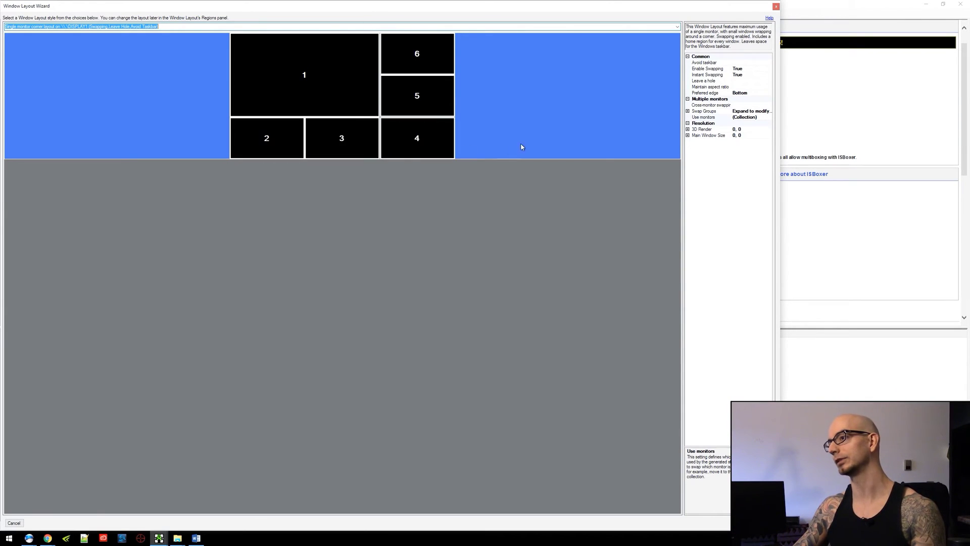
click(768, 117)
click(768, 117)
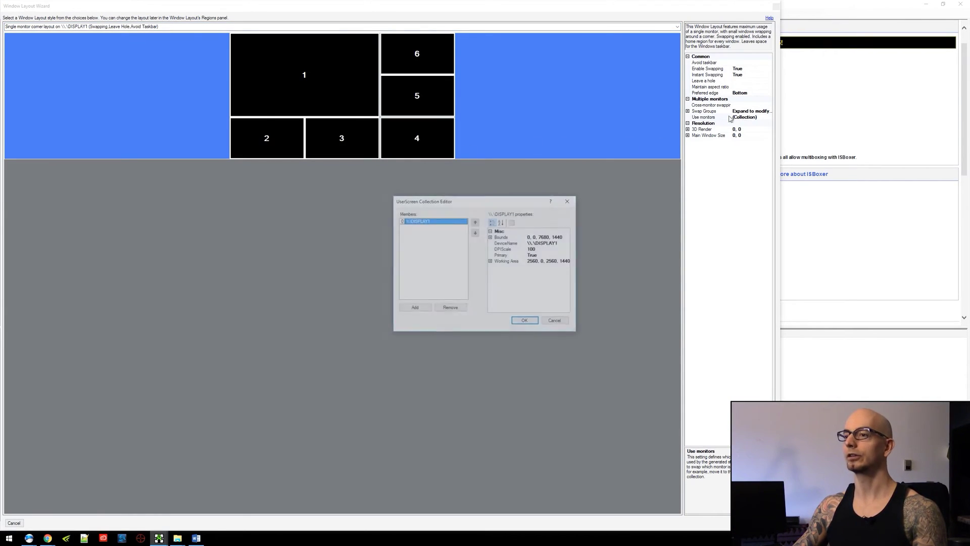
Set the Working Area height to 1400 and confirm the monitor editor.
click(490, 261)
click(546, 284)
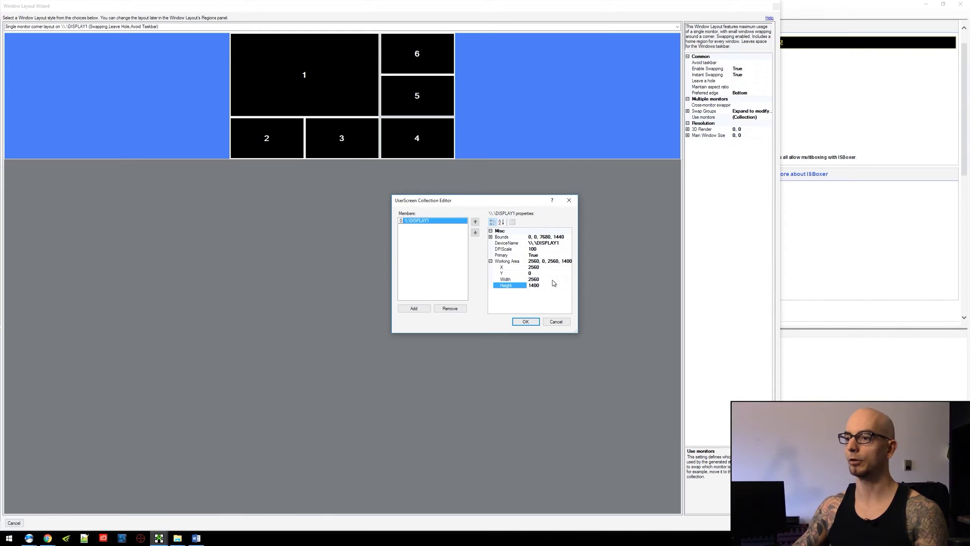
click(525, 321)
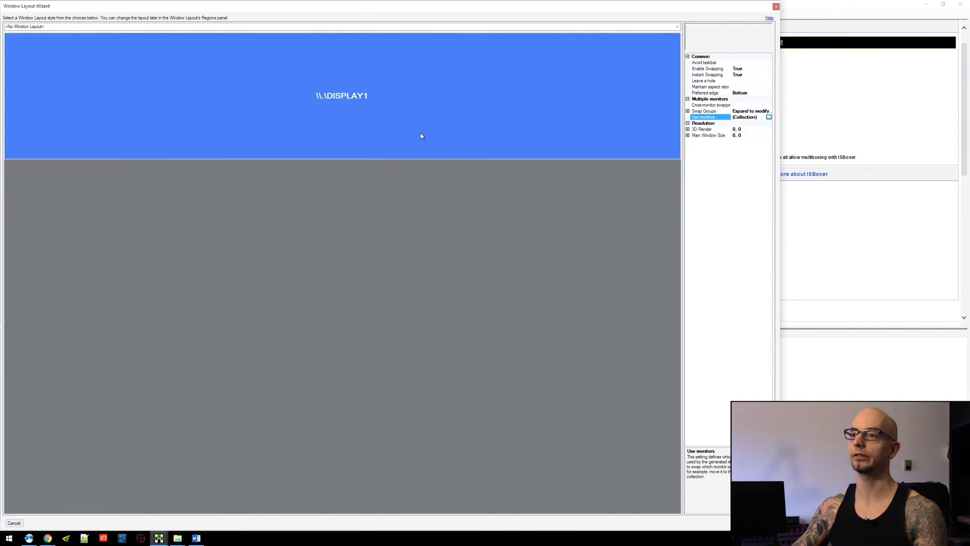
Reselect the six-window Leave Hole corner layout to fit the new height.
click(365, 27)
click(372, 35)
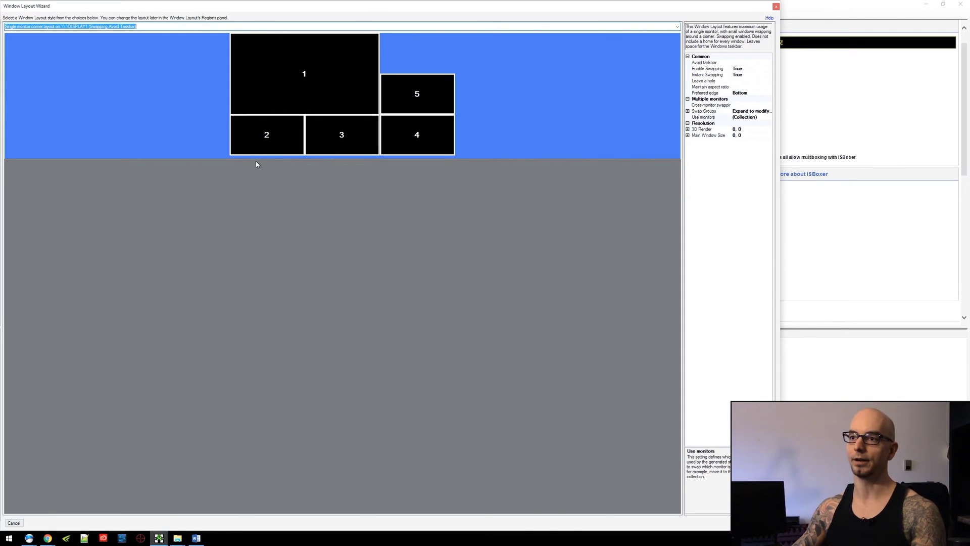
scroll(292, 26, down, 2)
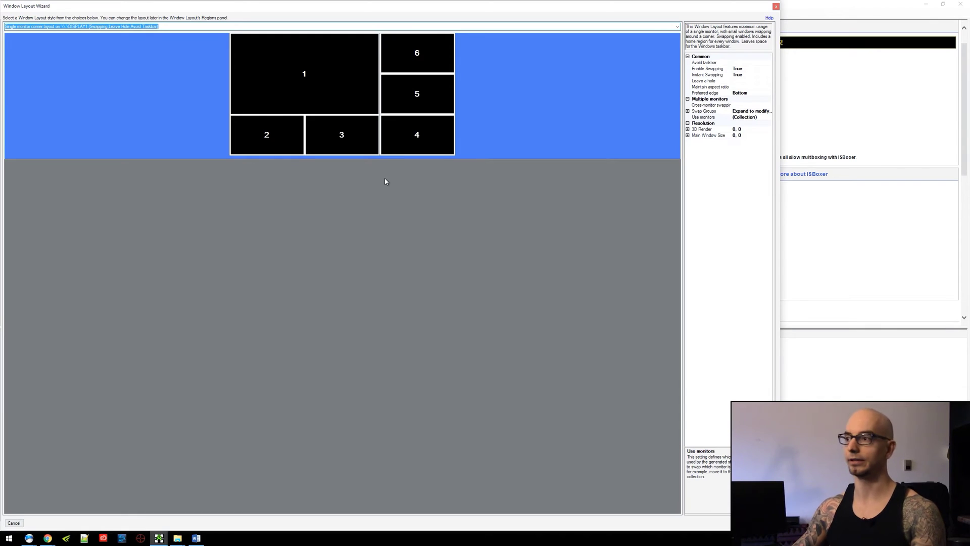
click(746, 117)
Set DISPLAY1's Working Area X to 5120 and confirm the monitor editor.
click(765, 117)
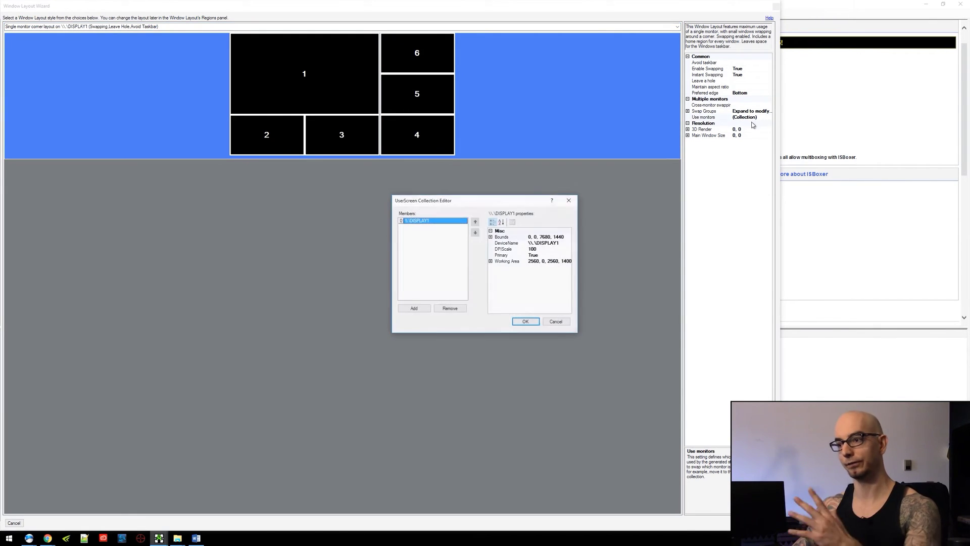
click(490, 261)
click(543, 266)
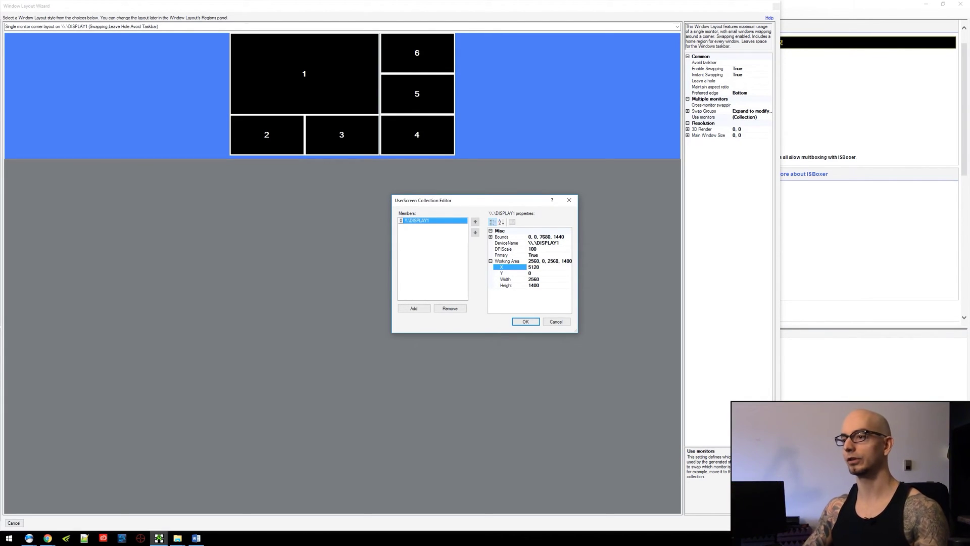
click(525, 322)
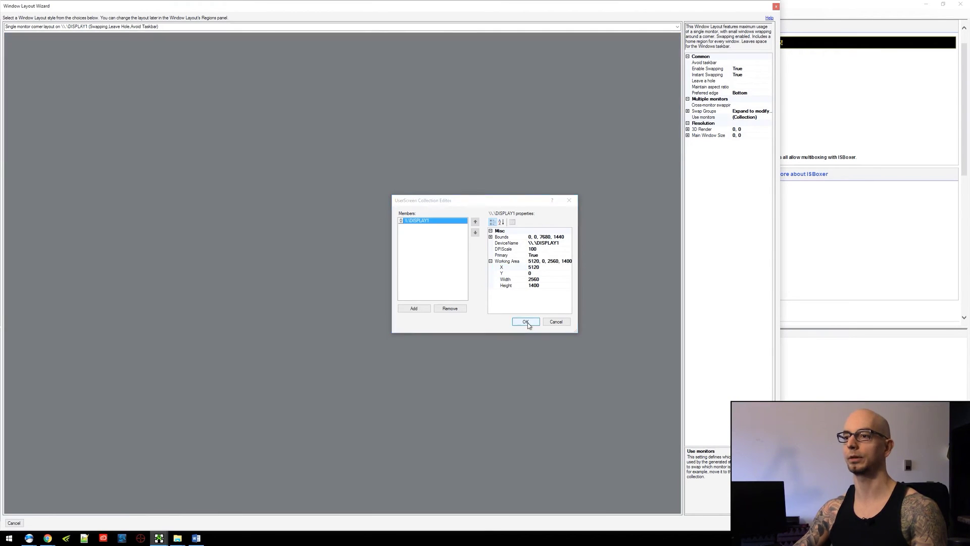
Preview the corner layout at the right end, then return to <No Window Layout>.
click(366, 26)
scroll(366, 26, down, 2)
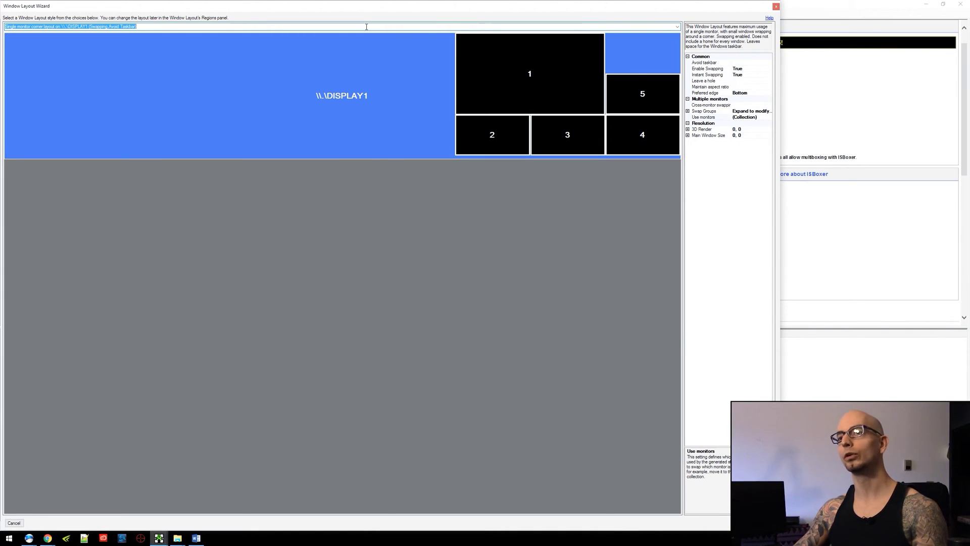
scroll(382, 27, up, 2)
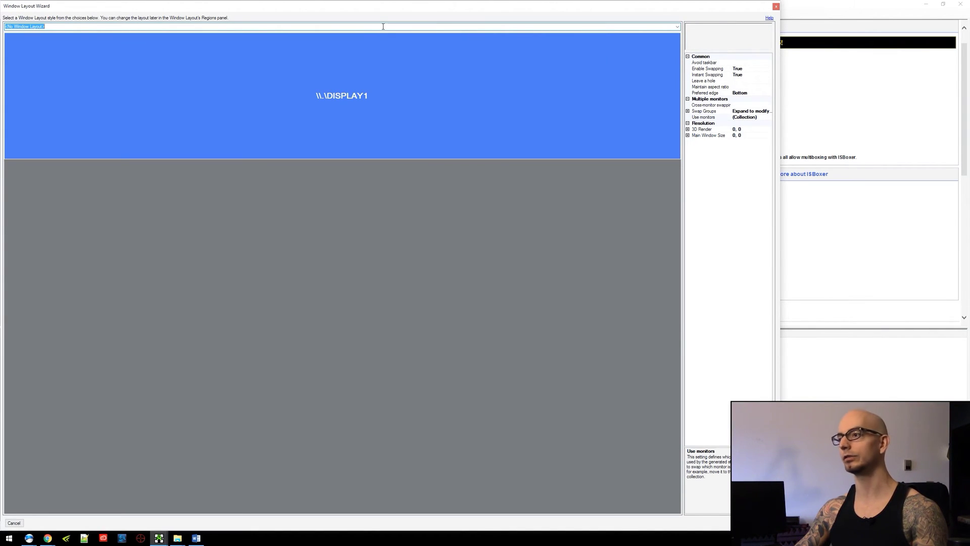
click(765, 121)
Change DISPLAY1's Bounds to width 3840 and height 2160.
click(770, 121)
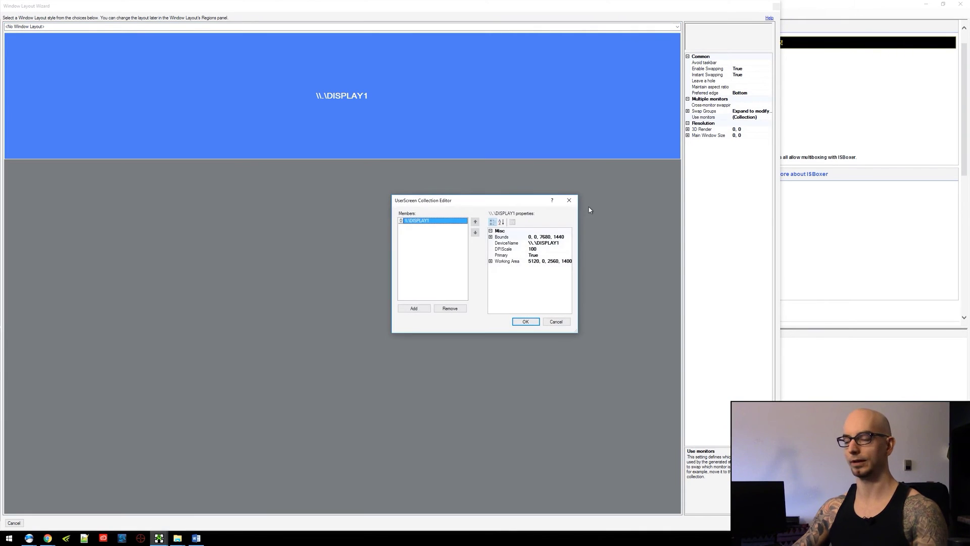
drag(511, 202, 381, 89)
drag(447, 220, 504, 276)
click(438, 122)
click(360, 123)
click(360, 172)
click(440, 124)
click(431, 142)
text(3840)
click(444, 147)
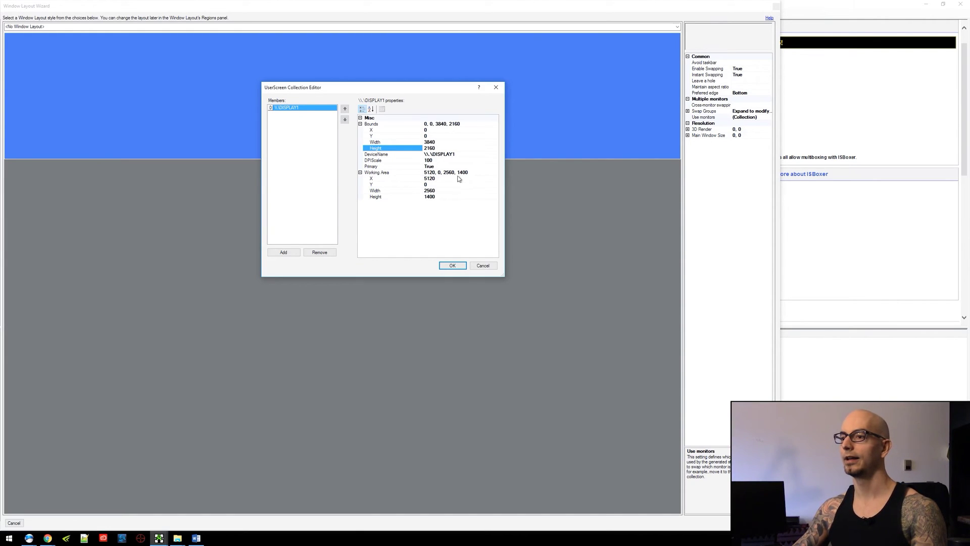
Set the Working Area to X 0 and width 3840, adjust its height, and confirm.
click(439, 178)
text(0)
key(Return)
click(441, 190)
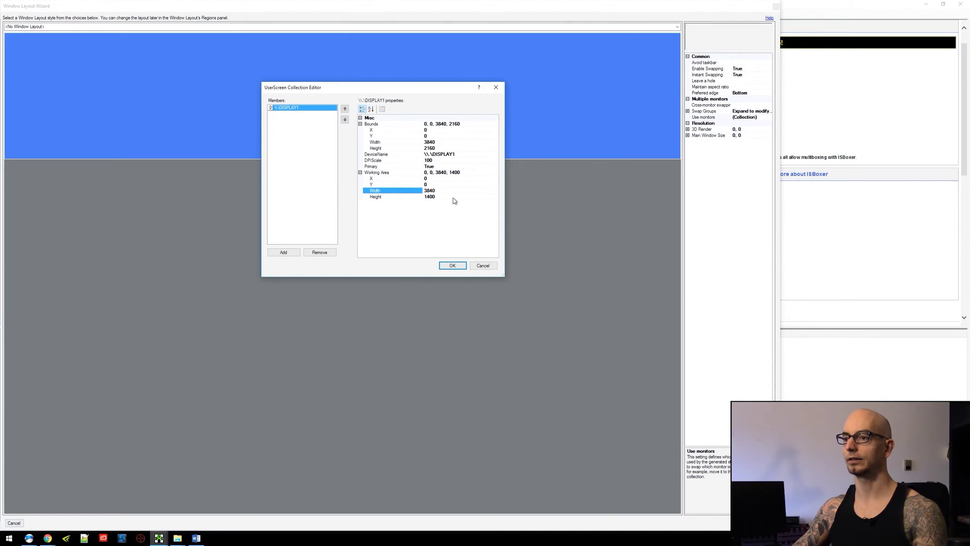
click(451, 197)
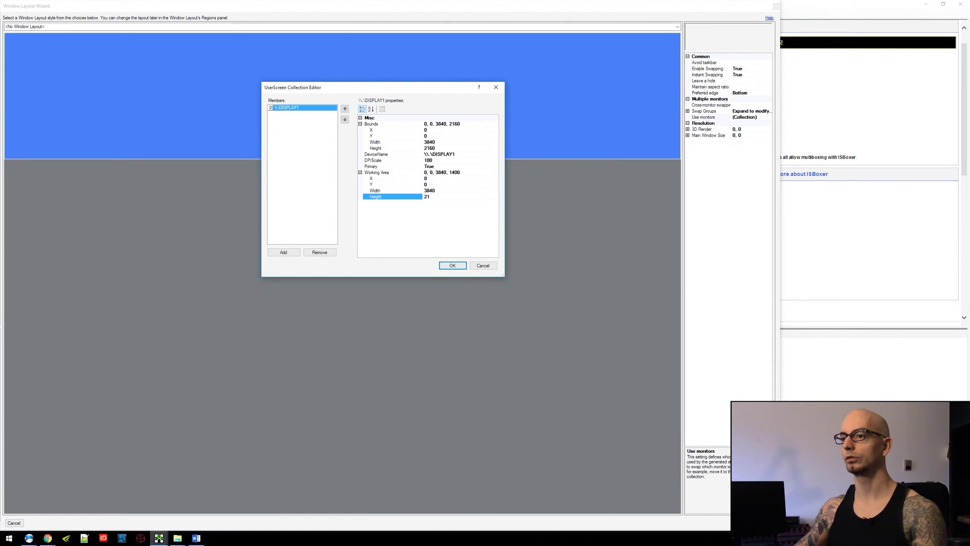
click(463, 264)
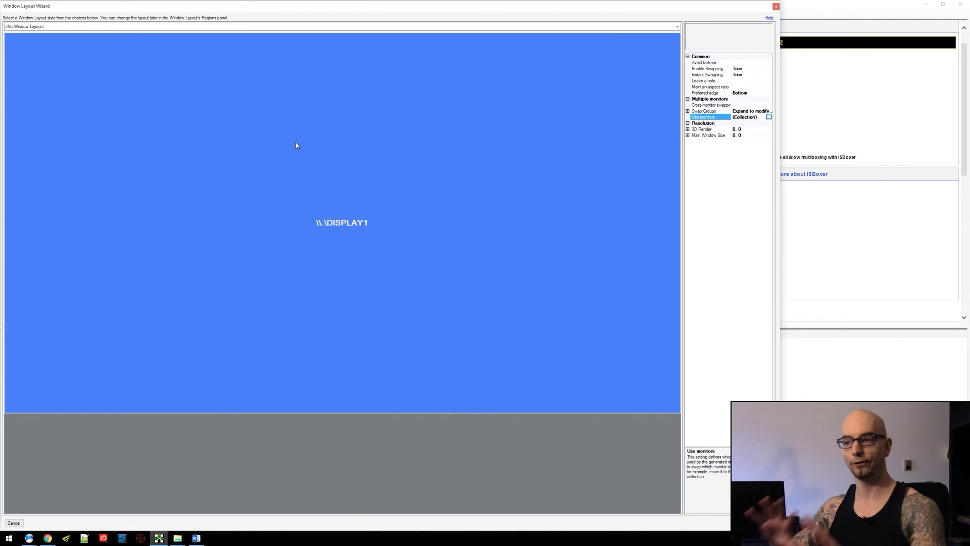